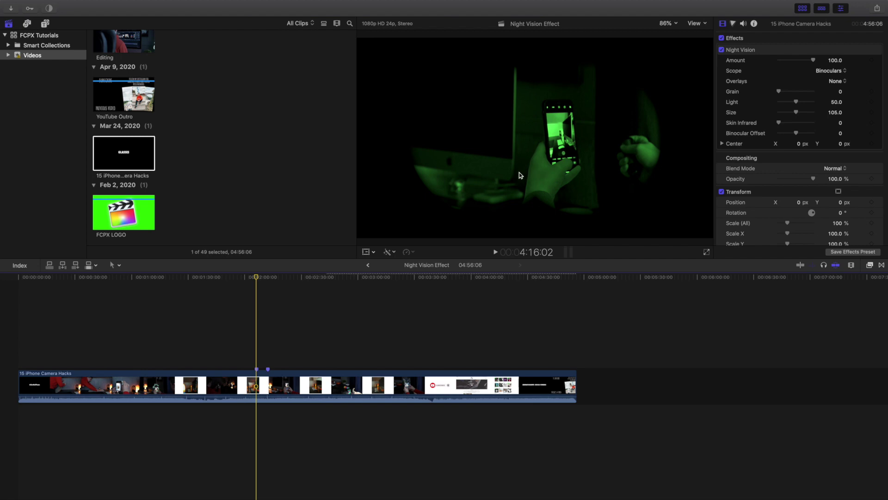
- Turn off the original Night Vision effect and apply a new Night Vision effect to the clip
{"action": "left_click", "coordinate": [722, 26]}
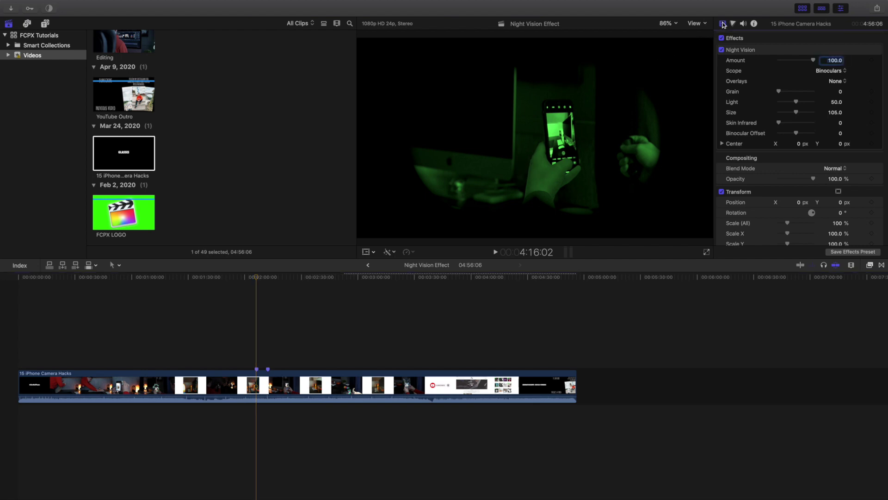
{"action": "left_click", "coordinate": [722, 50]}
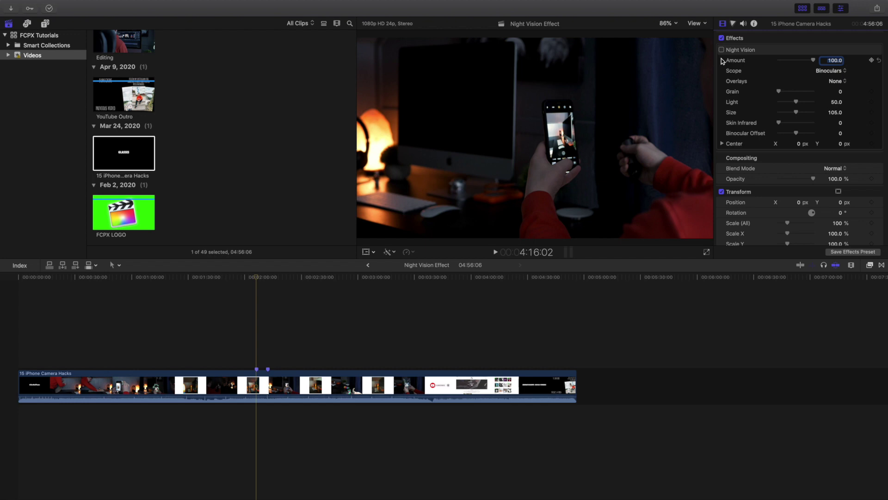
{"action": "left_click", "coordinate": [870, 265]}
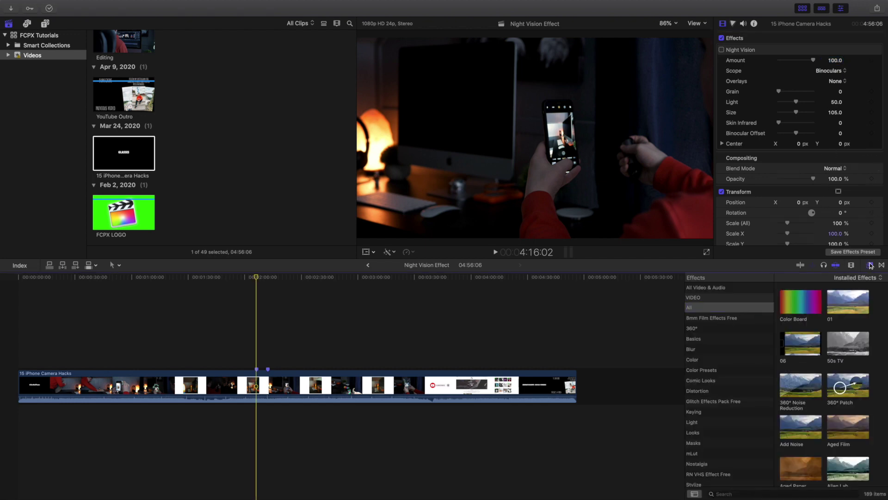
{"action": "left_click", "coordinate": [708, 308]}
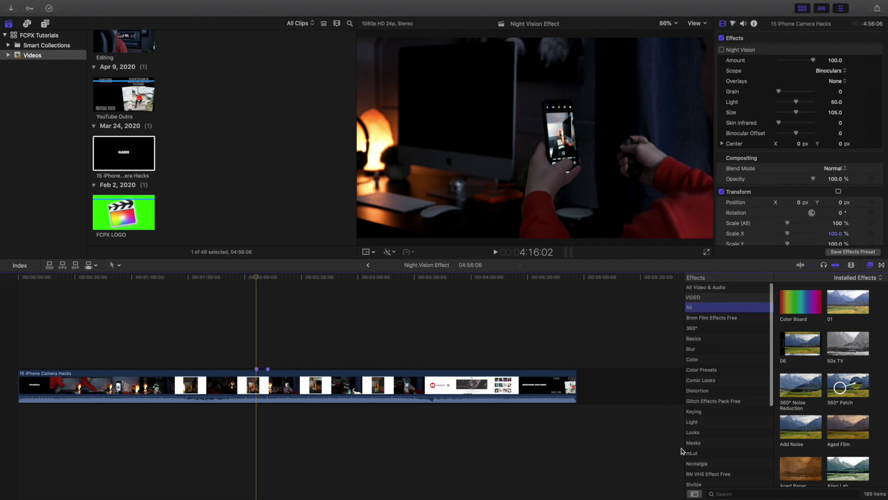
{"action": "left_click", "coordinate": [728, 493]}
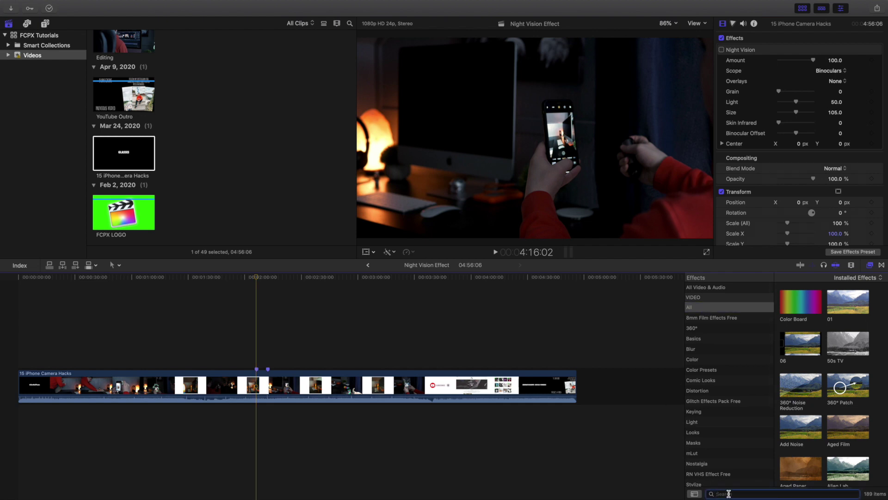
{"action": "type", "text": "nigh"}
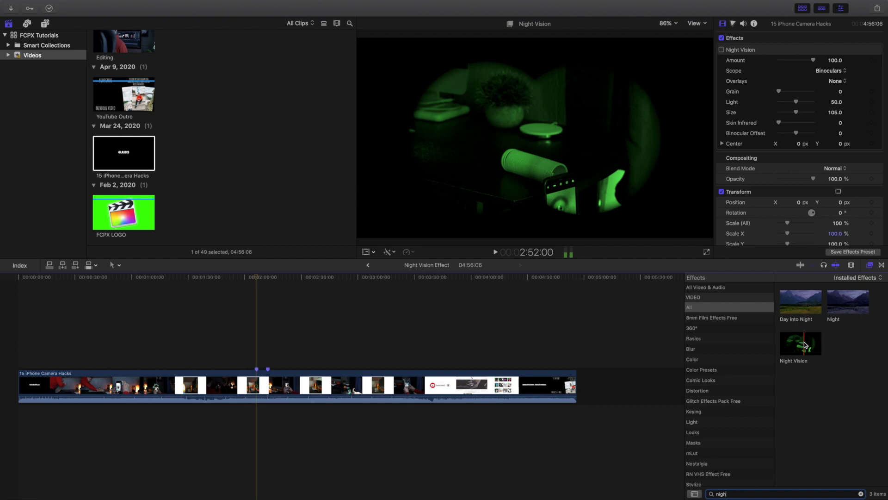
{"action": "left_click_drag", "start_coordinate": [804, 345], "coordinate": [269, 383]}
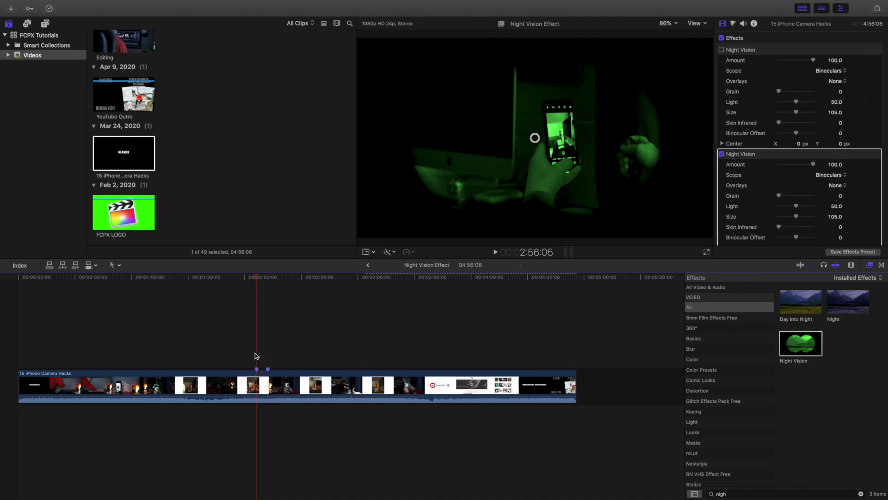
{"action": "left_click", "coordinate": [870, 267]}
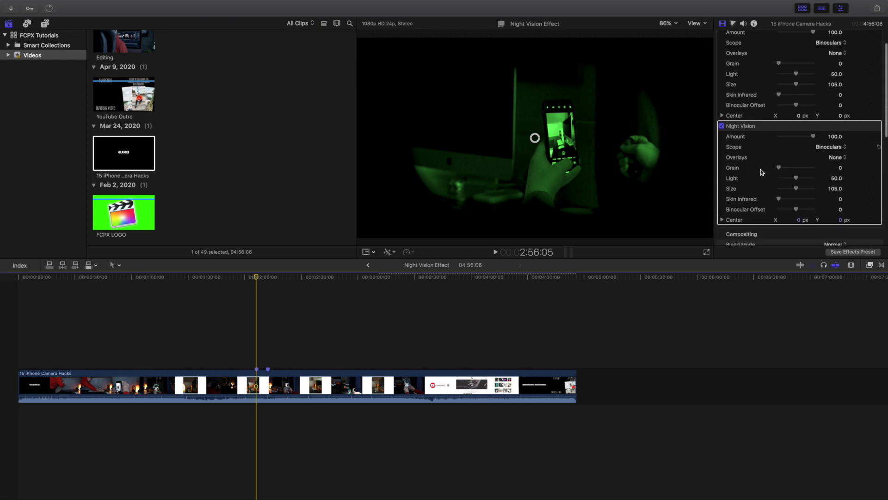
{"action": "scroll", "coordinate": [760, 170], "scroll_direction": "down", "scroll_amount": 2}
{"action": "scroll", "coordinate": [760, 172], "scroll_direction": "down", "scroll_amount": 2}
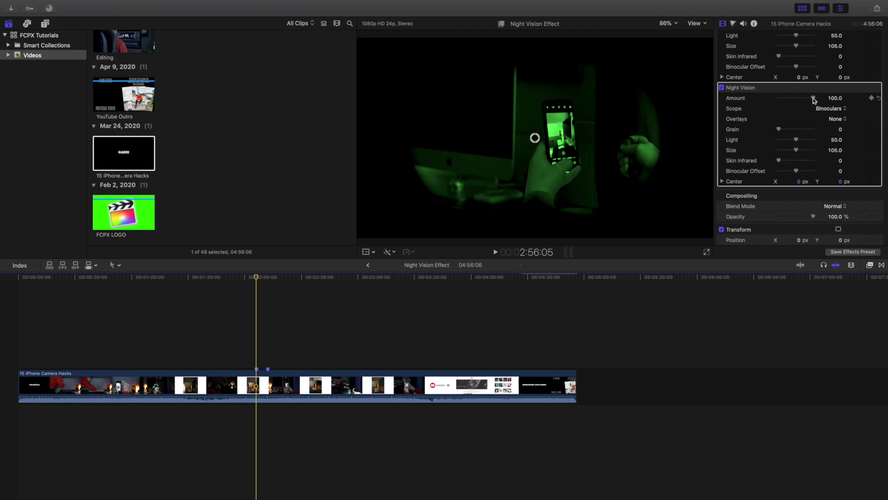
{"action": "mouse_move", "coordinate": [814, 99]}
{"action": "left_mouse_down"}
{"action": "mouse_move", "coordinate": [773, 101]}
{"action": "mouse_move", "coordinate": [827, 105]}
{"action": "left_mouse_up"}
{"action": "left_click", "coordinate": [827, 110]}
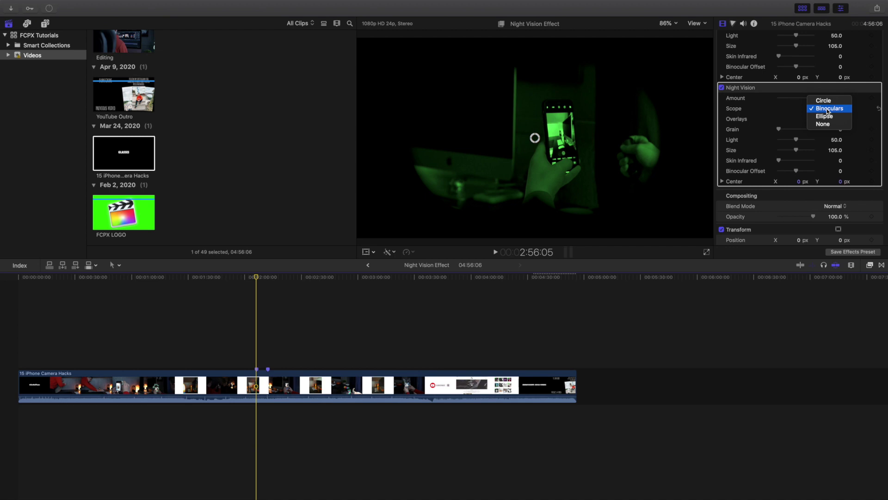
{"action": "left_click", "coordinate": [824, 100]}
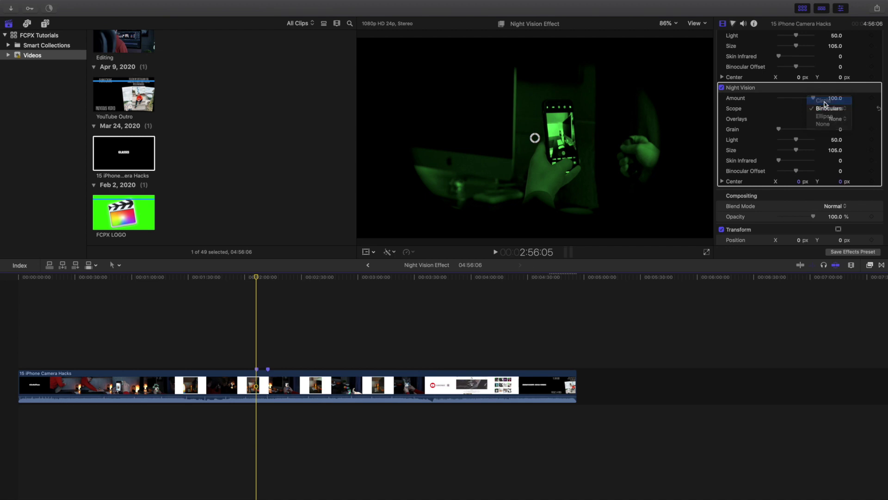
{"action": "left_click", "coordinate": [836, 111]}
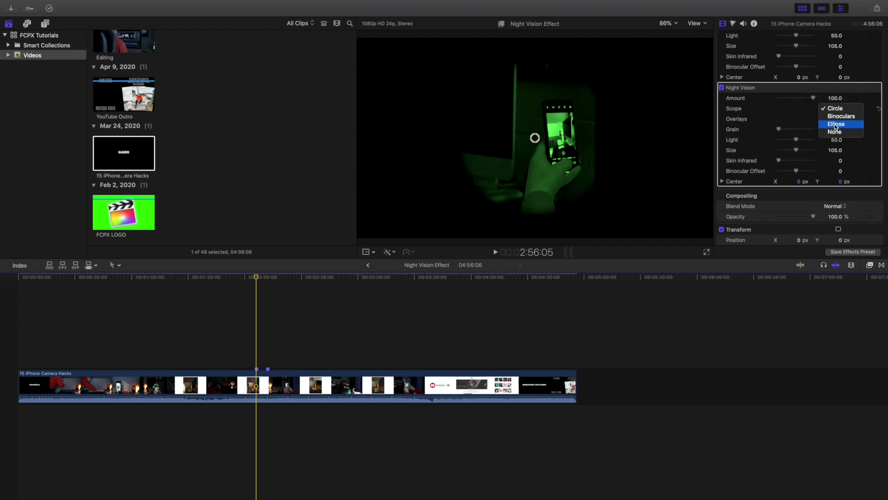
{"action": "left_click", "coordinate": [836, 123]}
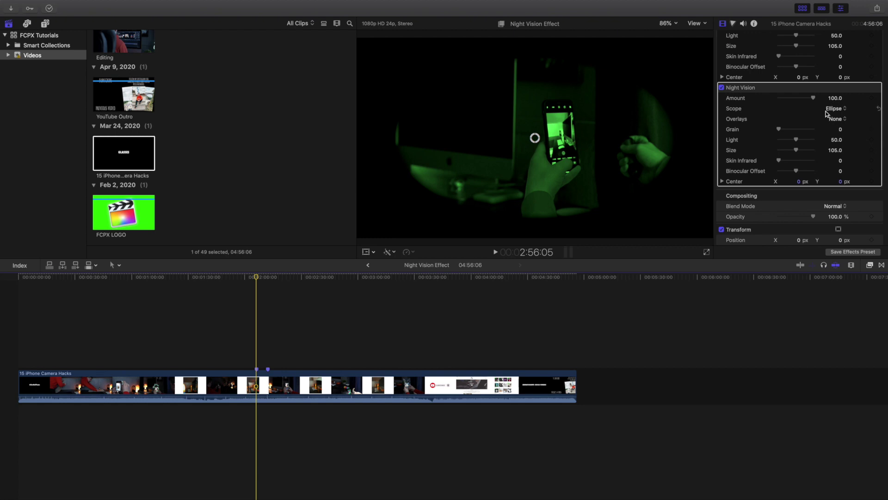
{"action": "left_click", "coordinate": [832, 110]}
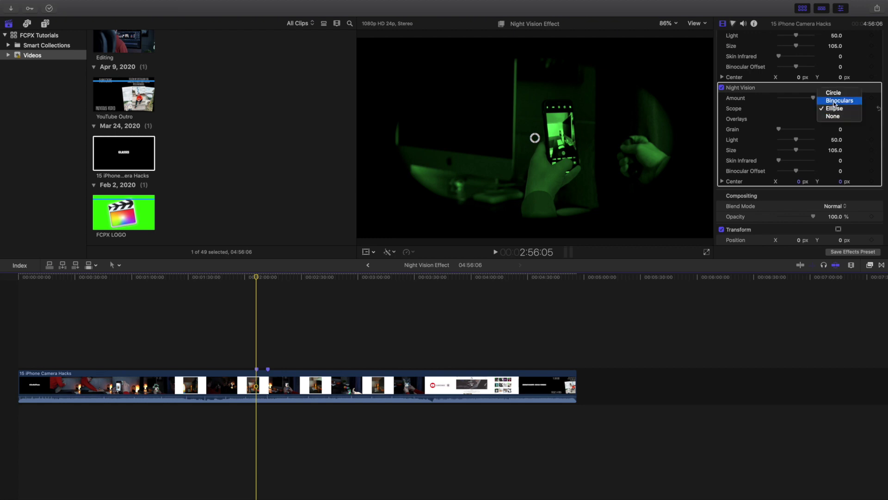
{"action": "left_click", "coordinate": [834, 102]}
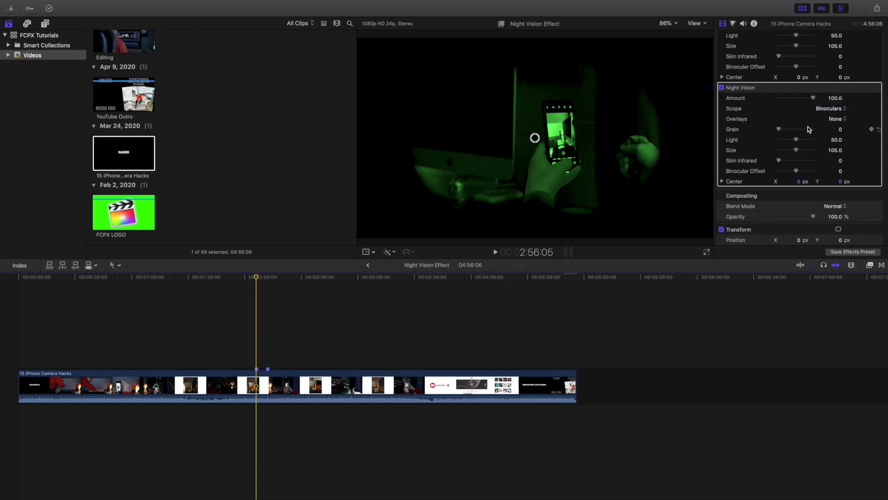
- Try higher Grain and lower Light, then reset Grain to 0 and Light to 50
{"action": "left_click_drag", "start_coordinate": [779, 129], "coordinate": [811, 135]}
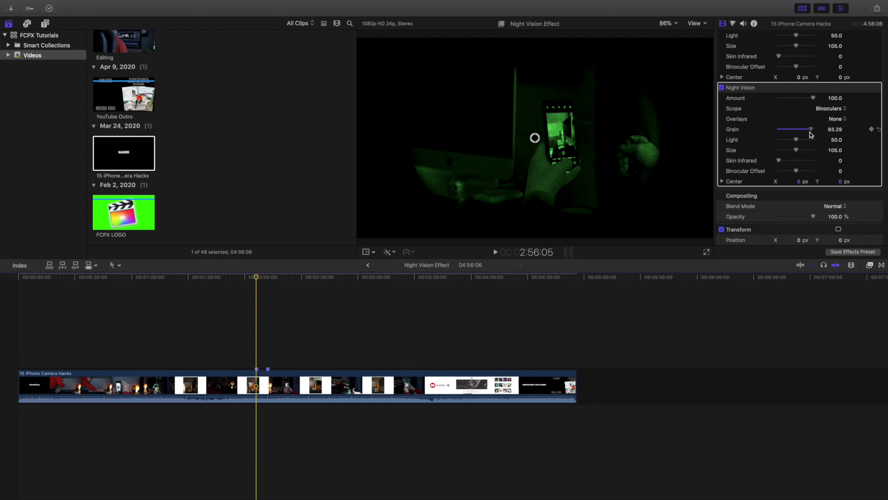
{"action": "left_click", "coordinate": [878, 130]}
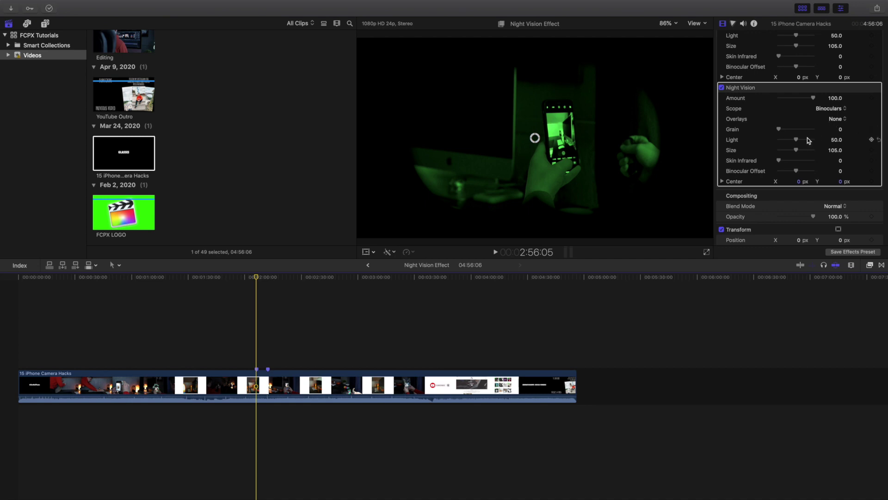
{"action": "left_click_drag", "start_coordinate": [808, 140], "coordinate": [766, 141]}
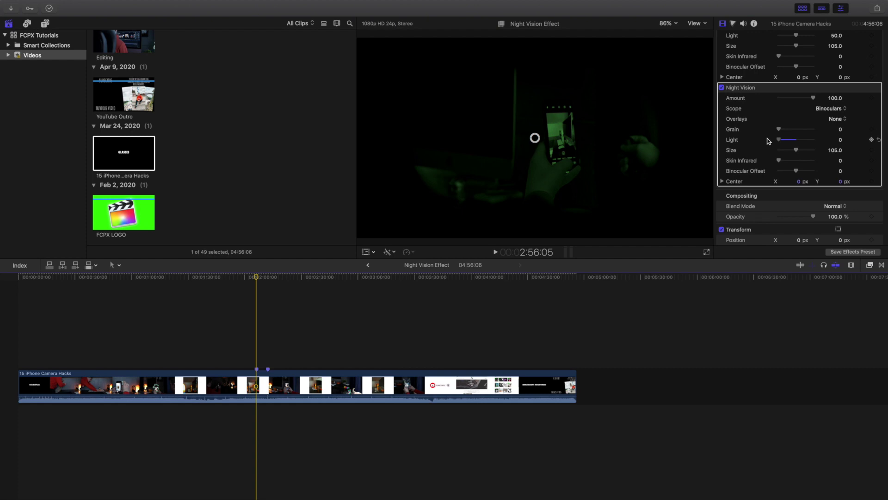
{"action": "left_click", "coordinate": [878, 140]}
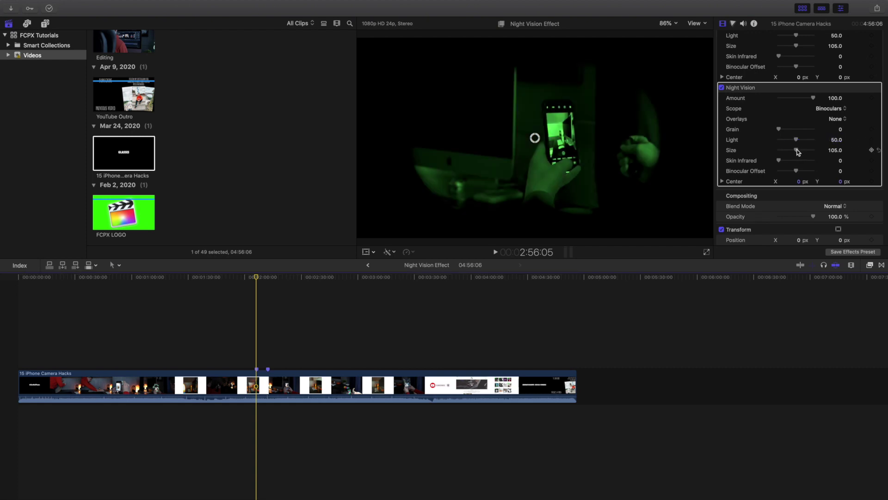
- Settle the binocular Size at about 104.64 and shift the Binocular Offset to -1.0
{"action": "left_click_drag", "start_coordinate": [796, 151], "coordinate": [768, 152]}
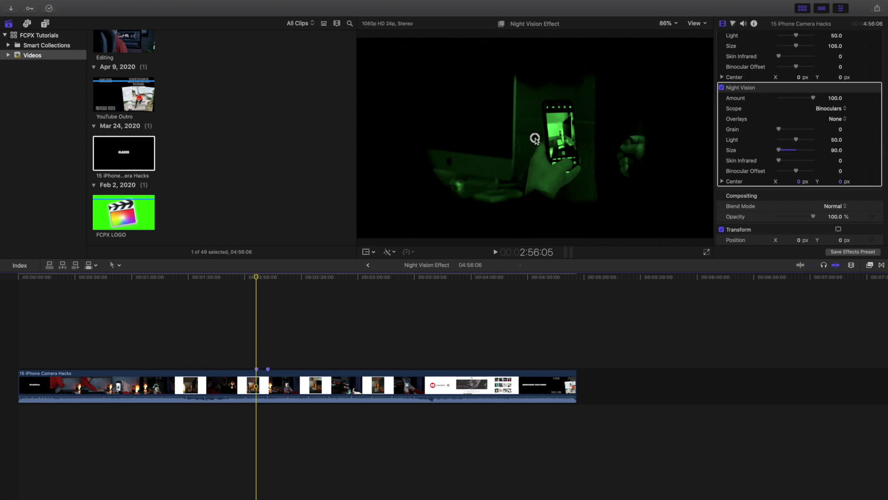
{"action": "left_click_drag", "start_coordinate": [534, 139], "coordinate": [452, 140]}
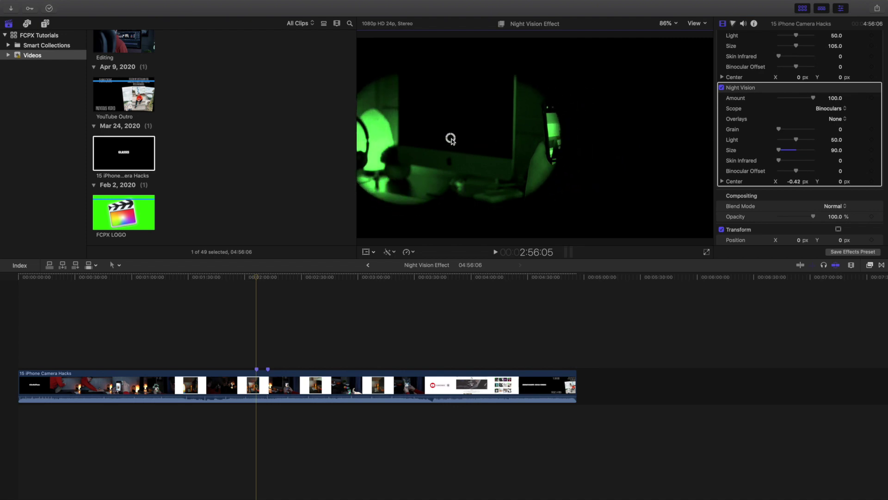
{"action": "key", "text": "super+z"}
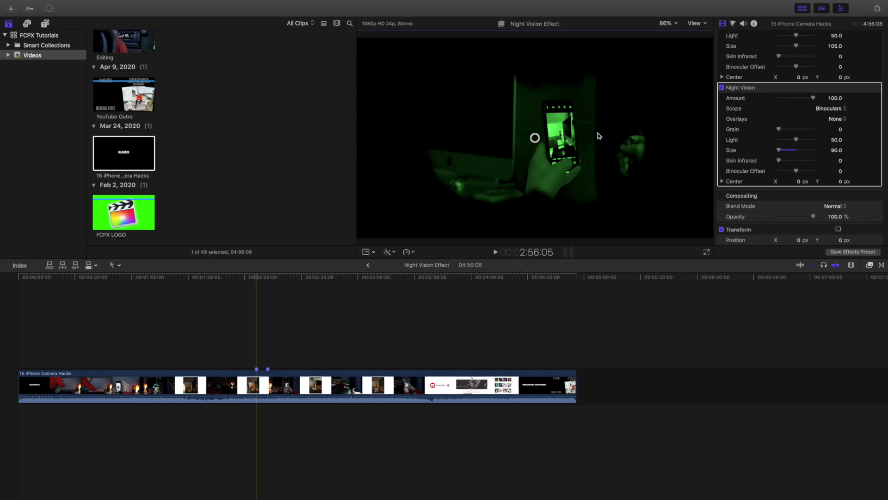
{"action": "left_click_drag", "start_coordinate": [779, 149], "coordinate": [820, 155]}
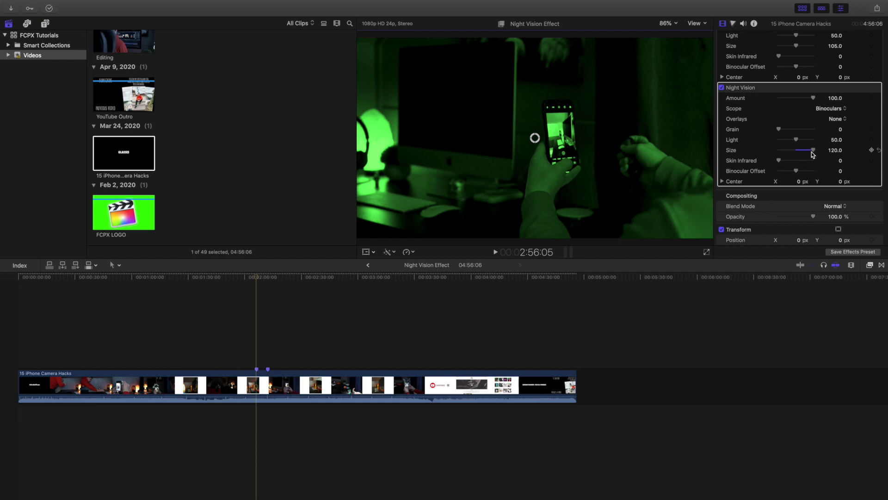
{"action": "key", "text": "super+z"}
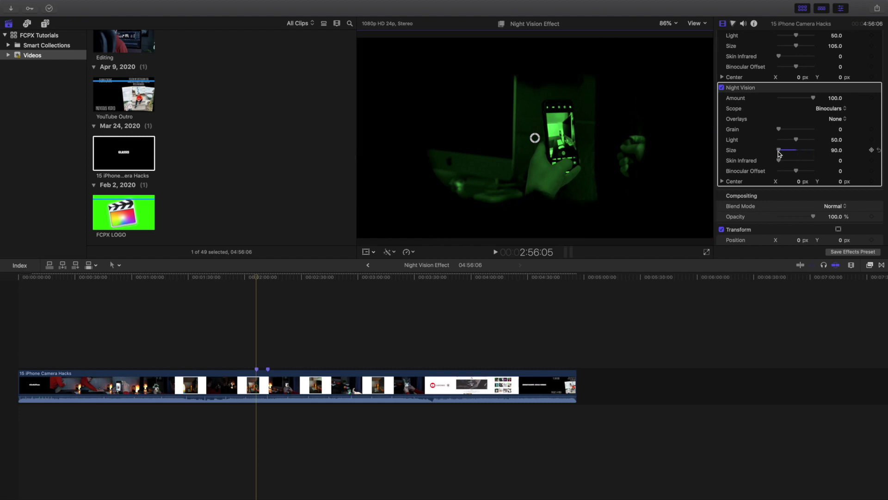
{"action": "left_click_drag", "start_coordinate": [779, 154], "coordinate": [795, 153]}
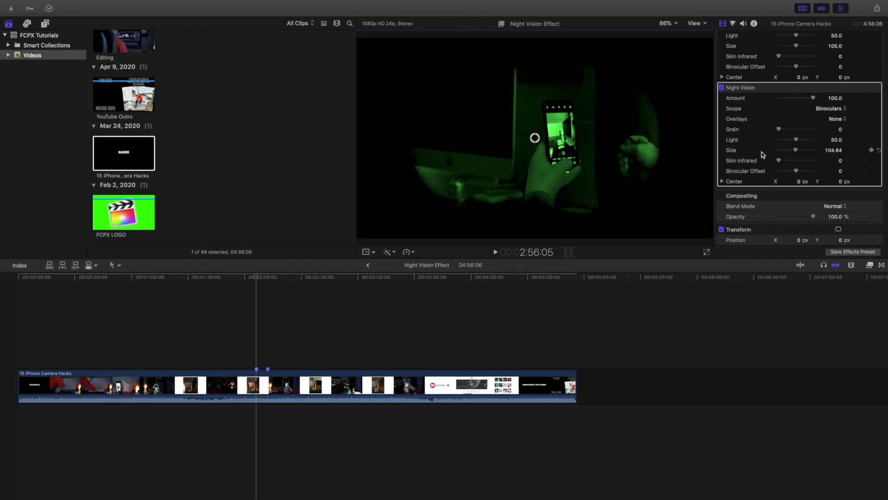
{"action": "left_click_drag", "start_coordinate": [785, 162], "coordinate": [761, 171]}
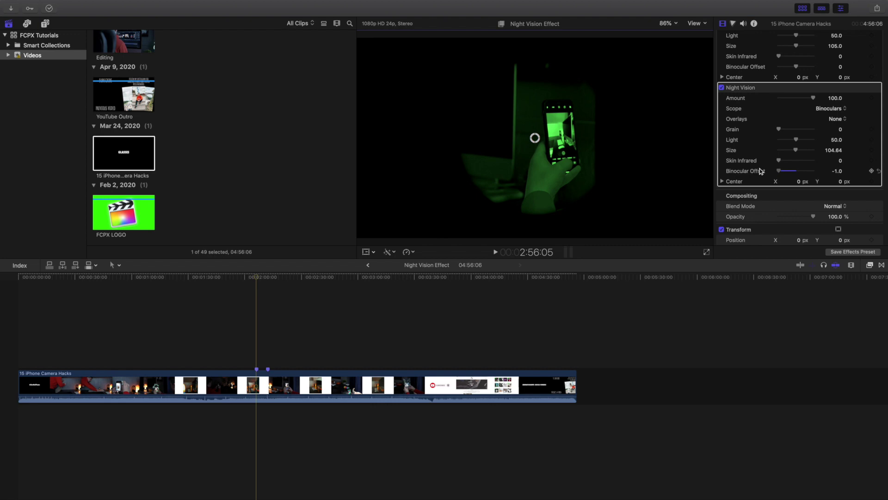
- Reset the Binocular Offset to 0 and try the Circle and Ellipse scope shapes
{"action": "left_click", "coordinate": [878, 171]}
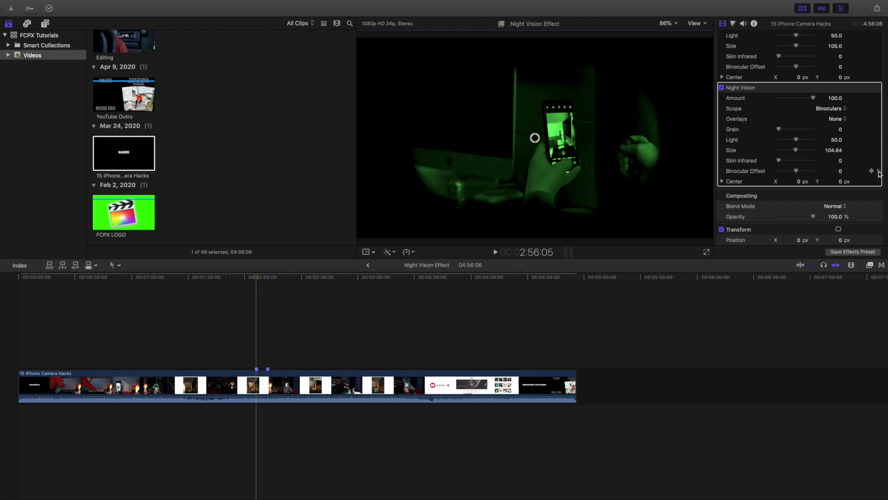
{"action": "mouse_move", "coordinate": [812, 98]}
{"action": "left_mouse_down"}
{"action": "mouse_move", "coordinate": [787, 98]}
{"action": "mouse_move", "coordinate": [815, 99]}
{"action": "left_mouse_up"}
{"action": "left_click", "coordinate": [828, 107]}
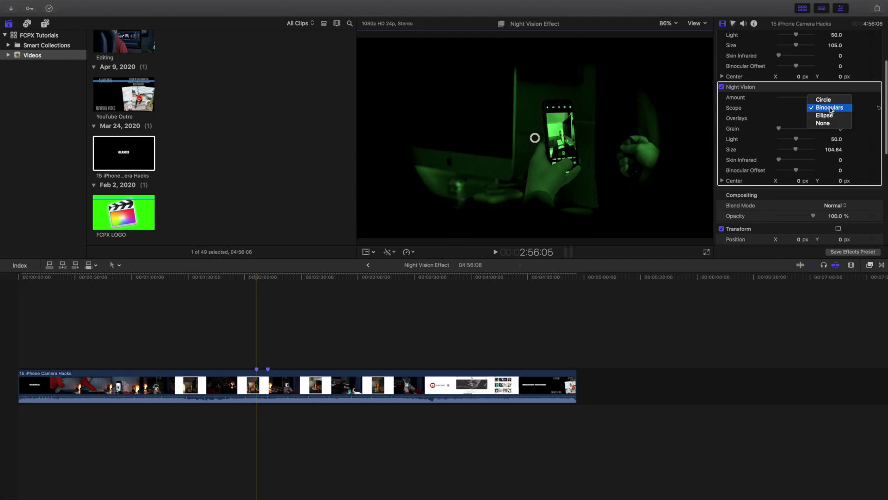
{"action": "left_click", "coordinate": [826, 101]}
{"action": "left_click", "coordinate": [831, 108]}
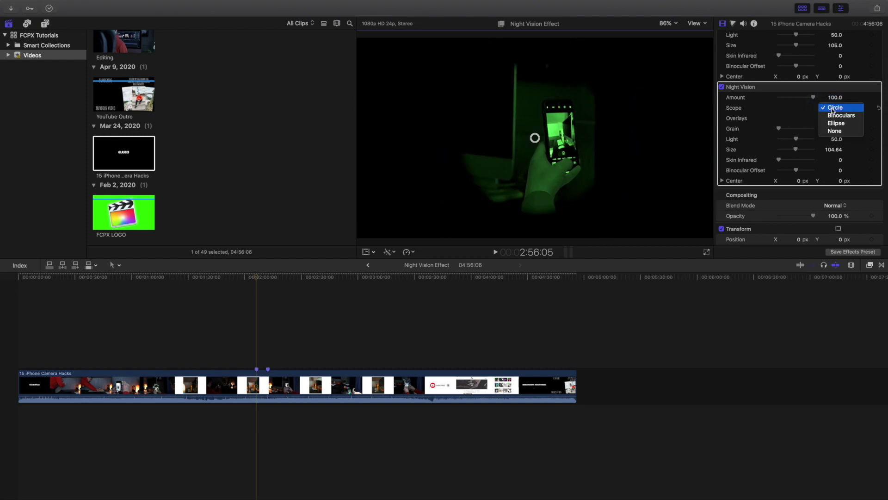
{"action": "left_click", "coordinate": [835, 123]}
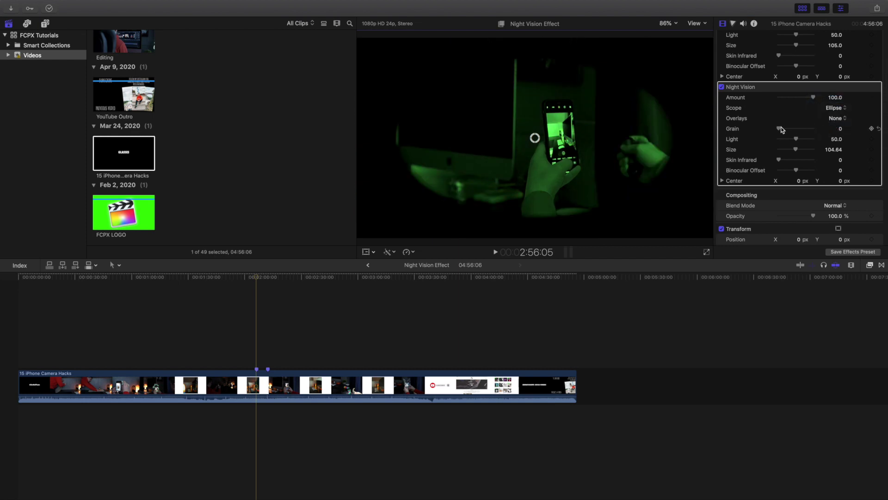
- Return the scope to Binoculars and set Light to 52.64 and Size to 105.51
{"action": "left_click", "coordinate": [832, 107]}
{"action": "left_click", "coordinate": [832, 98]}
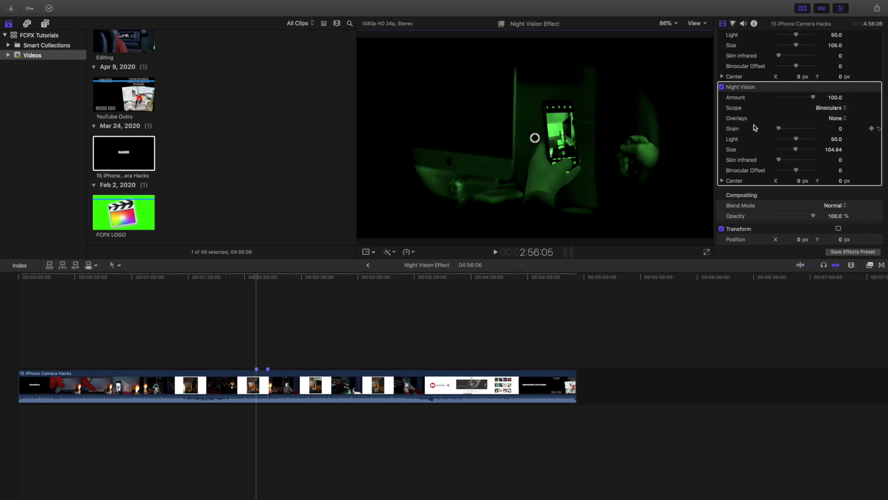
{"action": "left_click_drag", "start_coordinate": [796, 141], "coordinate": [815, 172]}
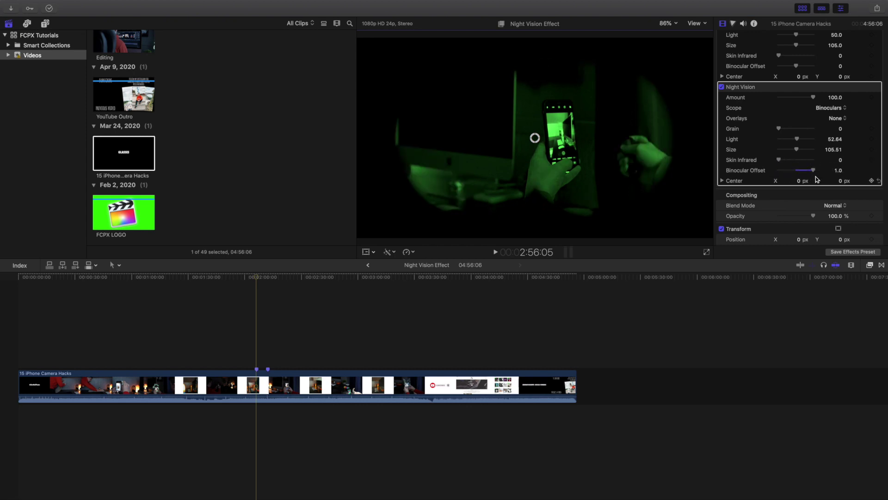
{"action": "key", "text": "super+z"}
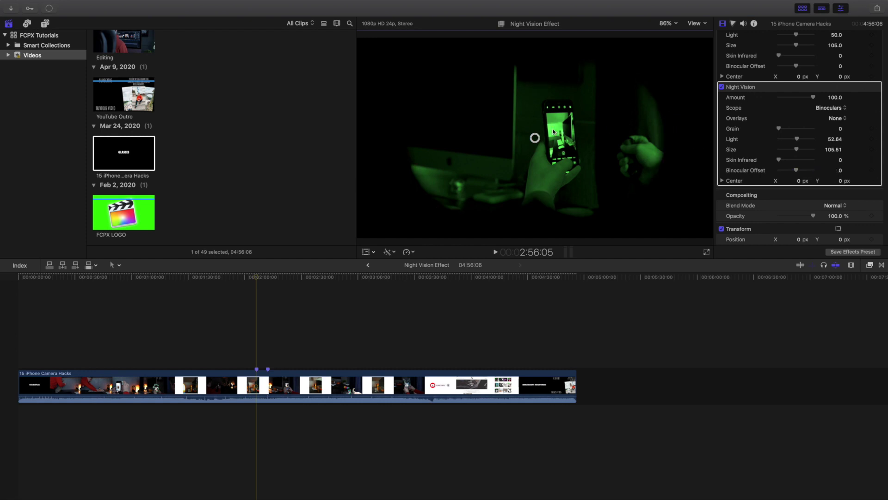
- Select the timeline clip to list both Night Vision effects, undoing a trial centre drag
{"action": "left_click", "coordinate": [258, 379]}
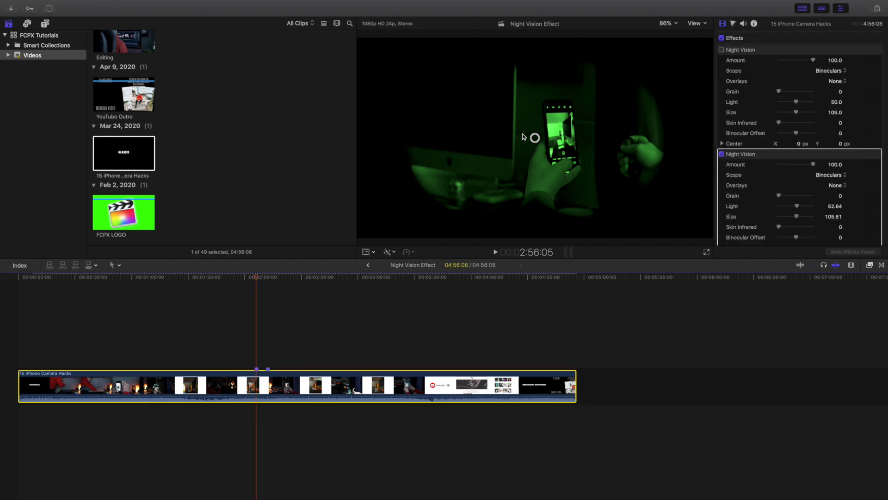
{"action": "left_click_drag", "start_coordinate": [524, 132], "coordinate": [506, 122]}
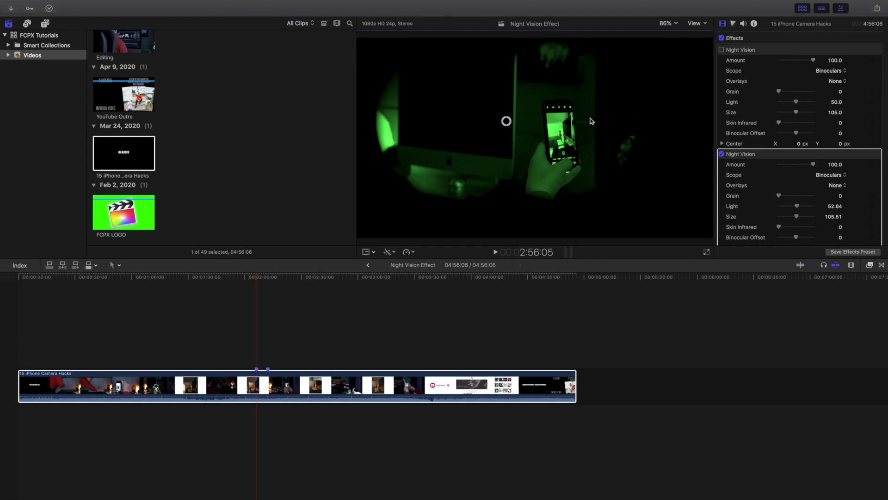
{"action": "key", "text": "super+z"}
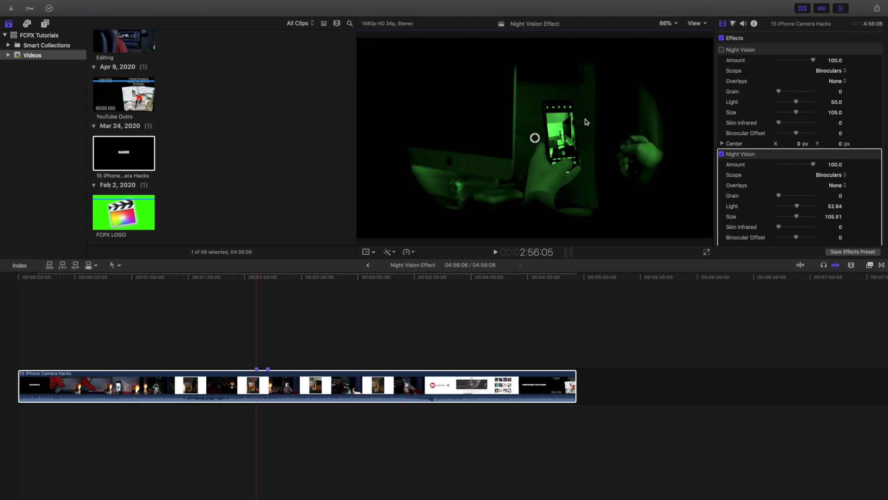